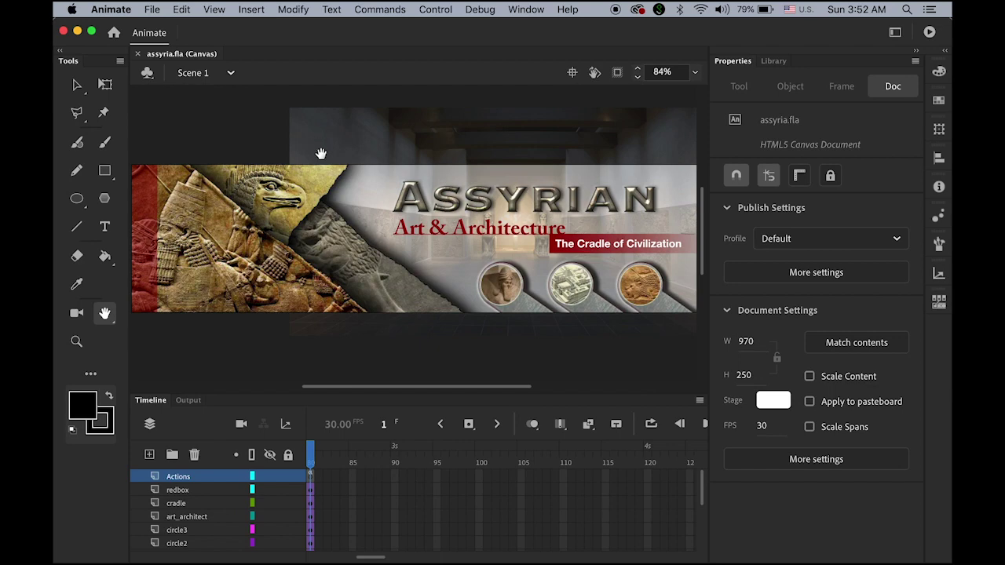
Step: Test the Assyrian banner in Chrome with Cmd+Enter
key(super+Return)
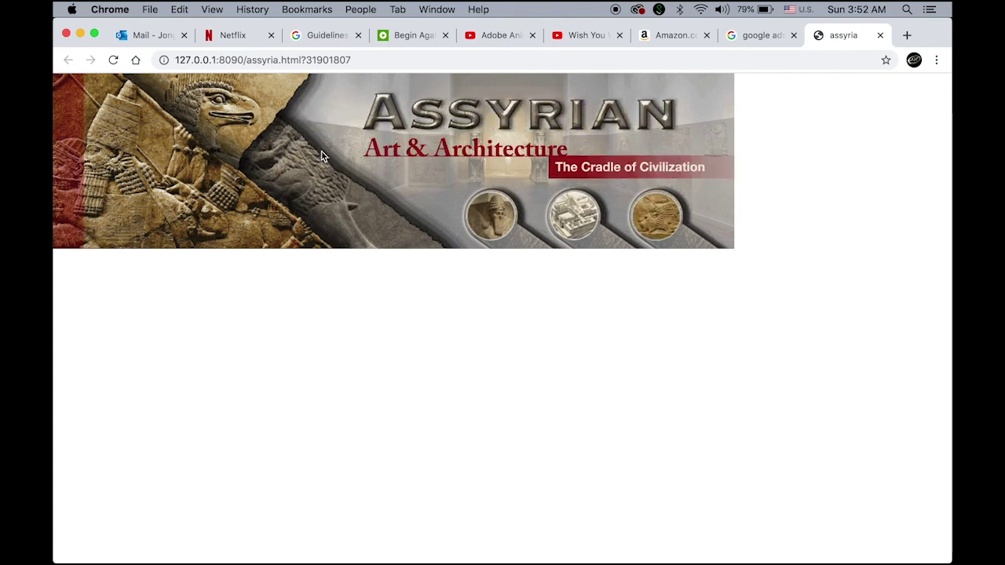
mouse_move(421, 525)
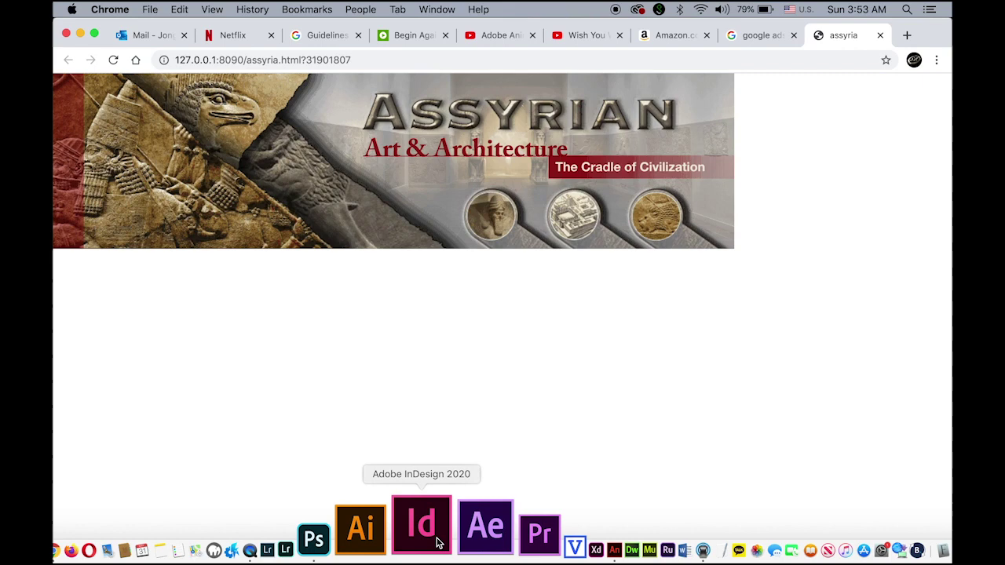
Step: Return to Animate, restore the Timeline panel, and open the File menu
click(522, 542)
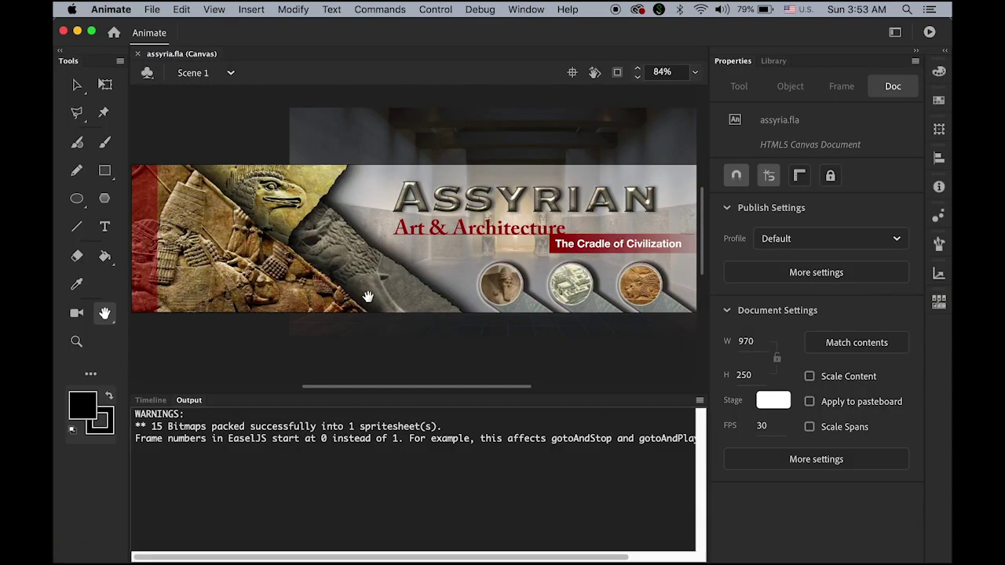
click(153, 401)
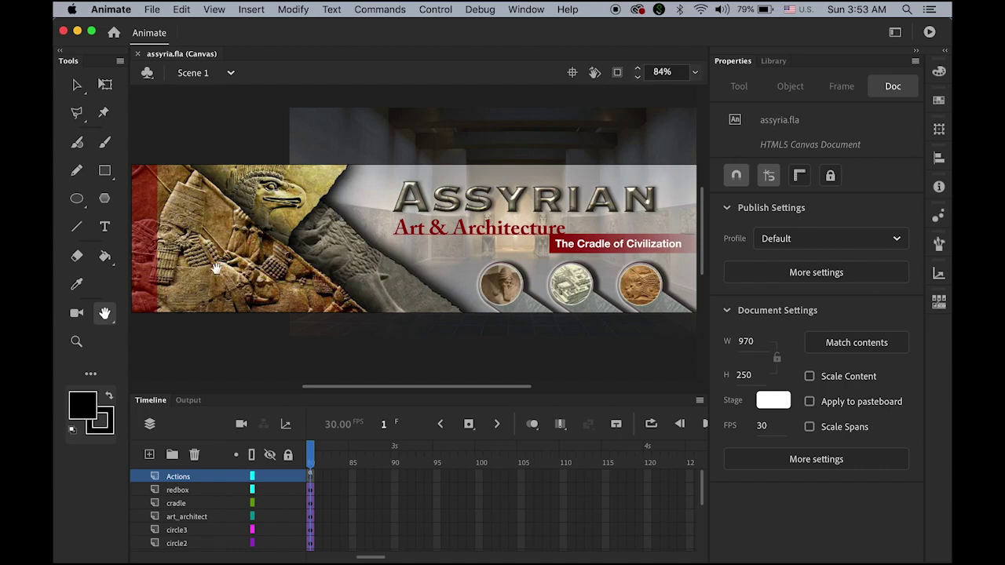
click(152, 8)
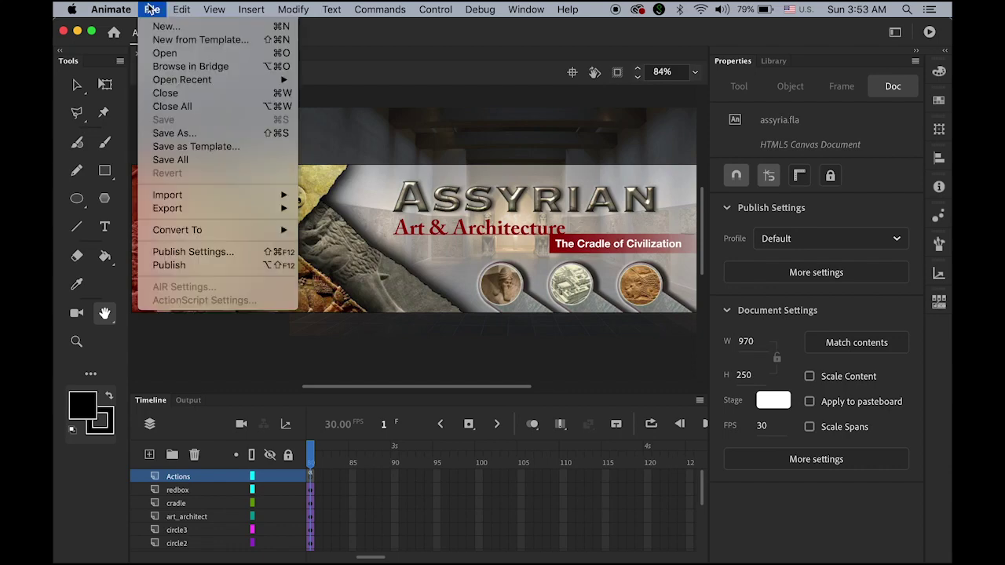
mouse_move(204, 208)
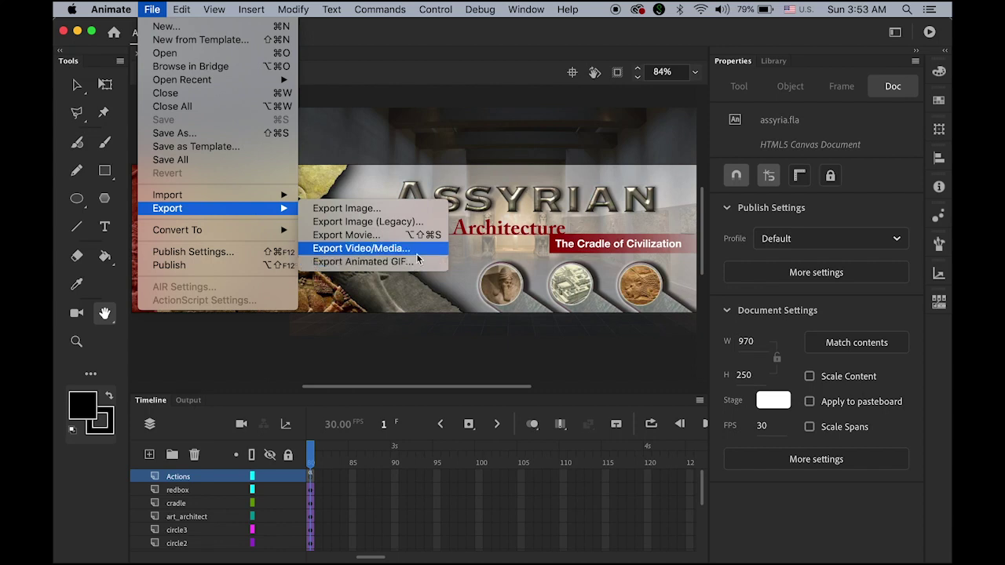
Step: Open Export Video/Media, showing H.264 with the 720p HD preset
click(417, 253)
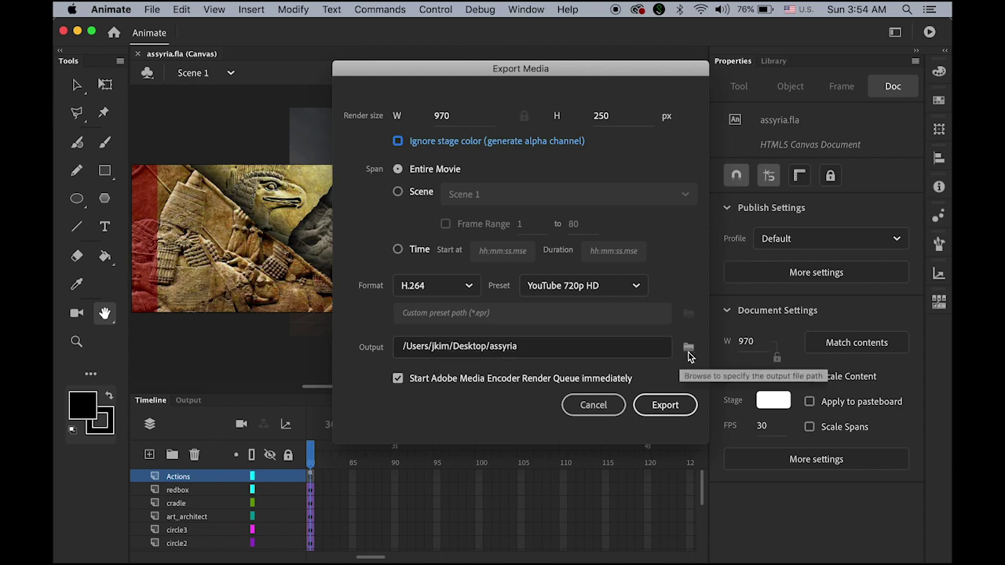
Step: Create a Desktop folder named 'mp4' and set it as the video output location
click(688, 350)
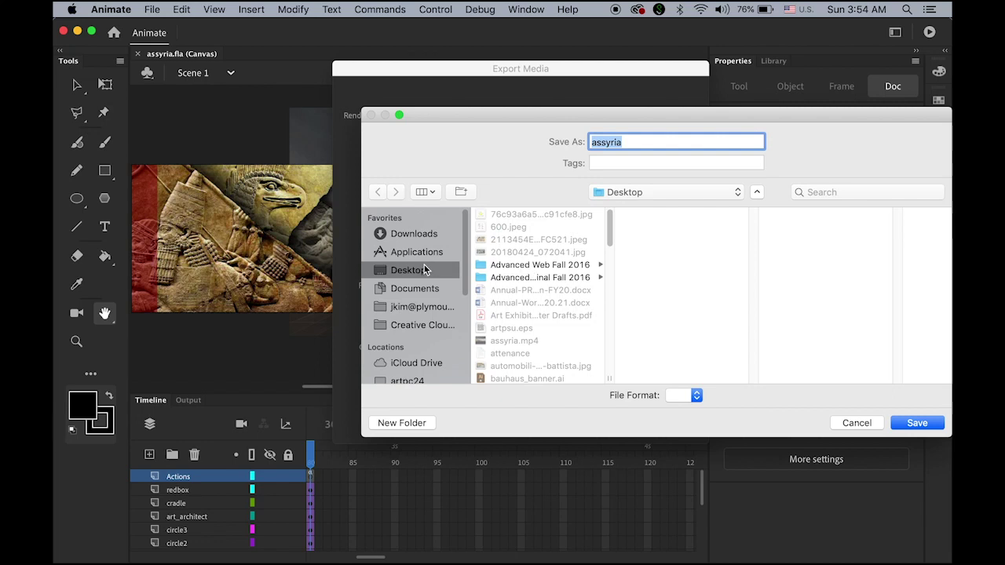
click(412, 424)
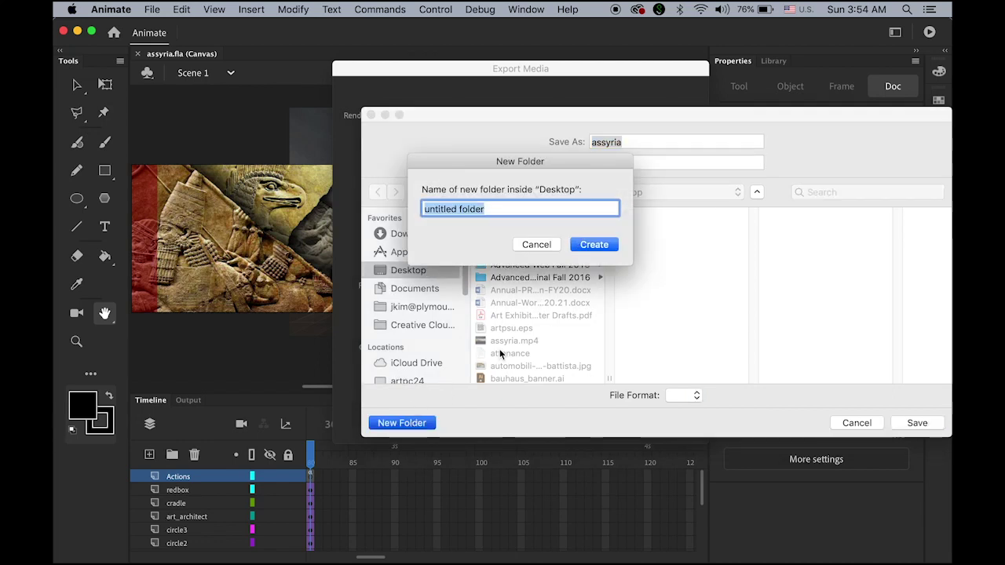
text(mp)
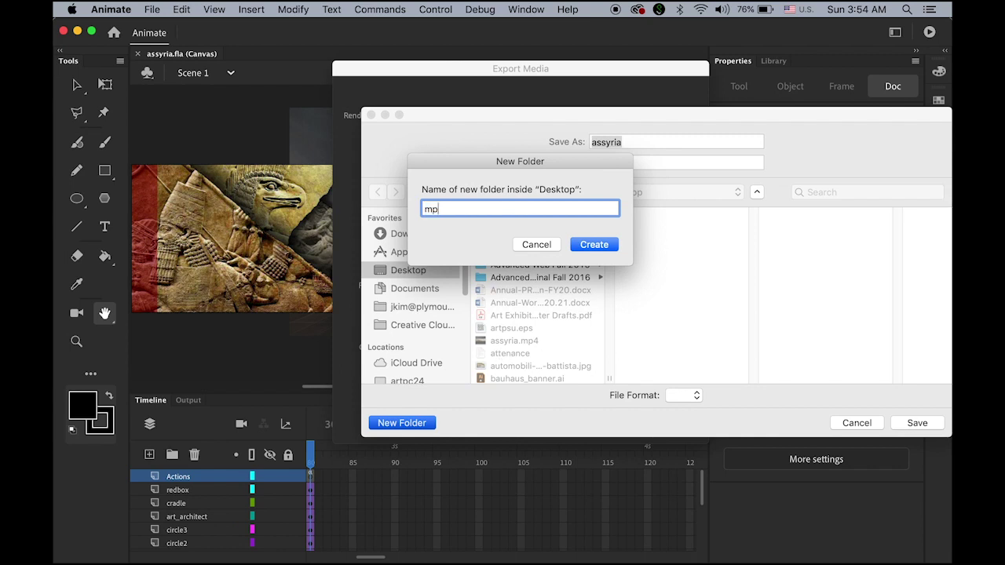
text(4)
click(595, 245)
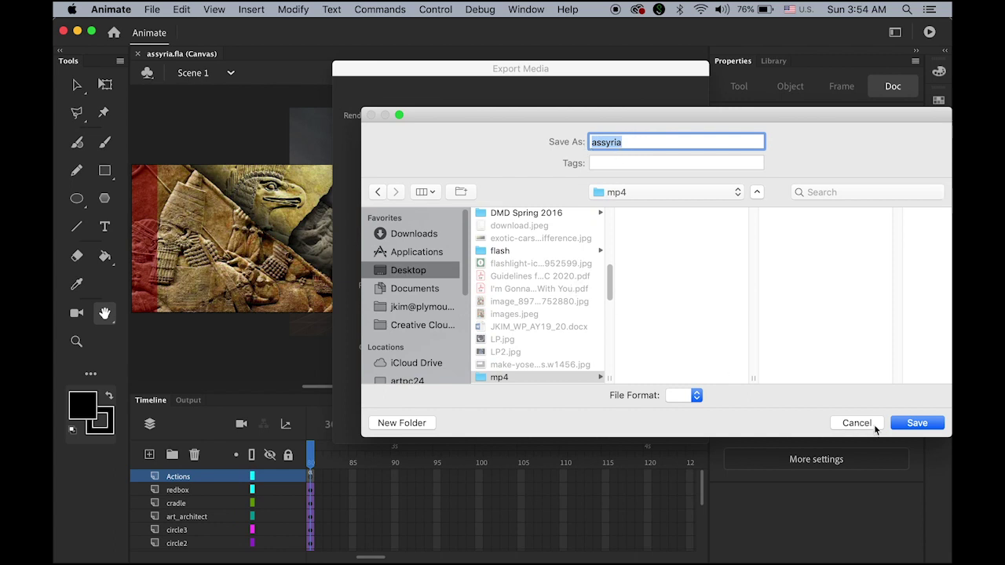
click(911, 423)
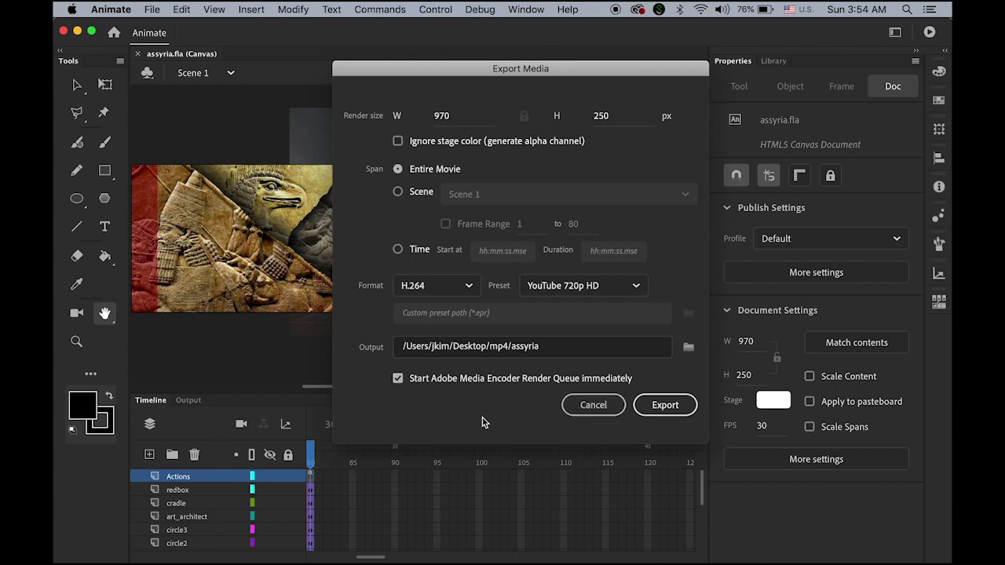
Step: Keep immediate Media Encoder render queueing enabled and export the H.264 video
click(398, 379)
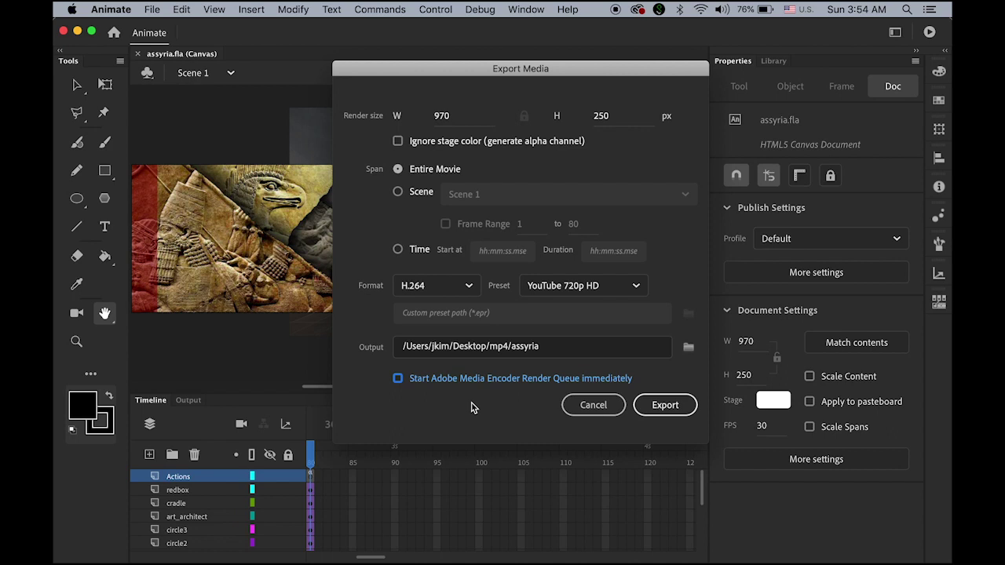
click(398, 379)
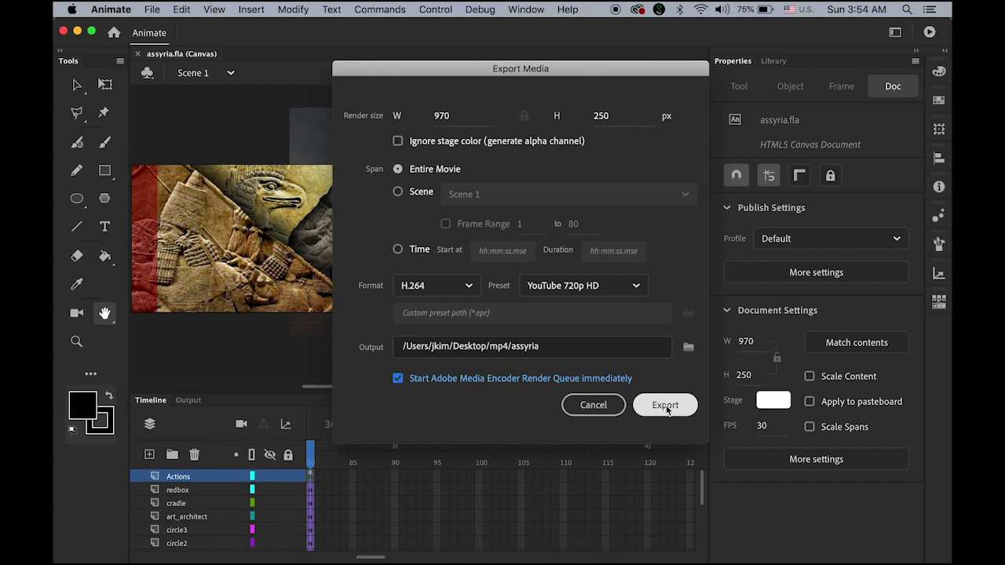
click(677, 408)
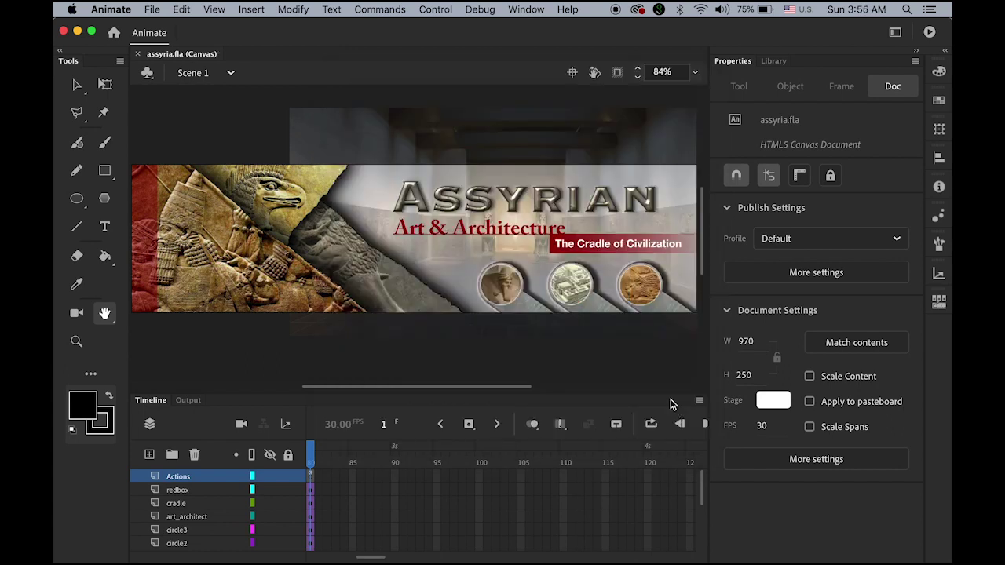
mouse_move(236, 530)
mouse_move(236, 553)
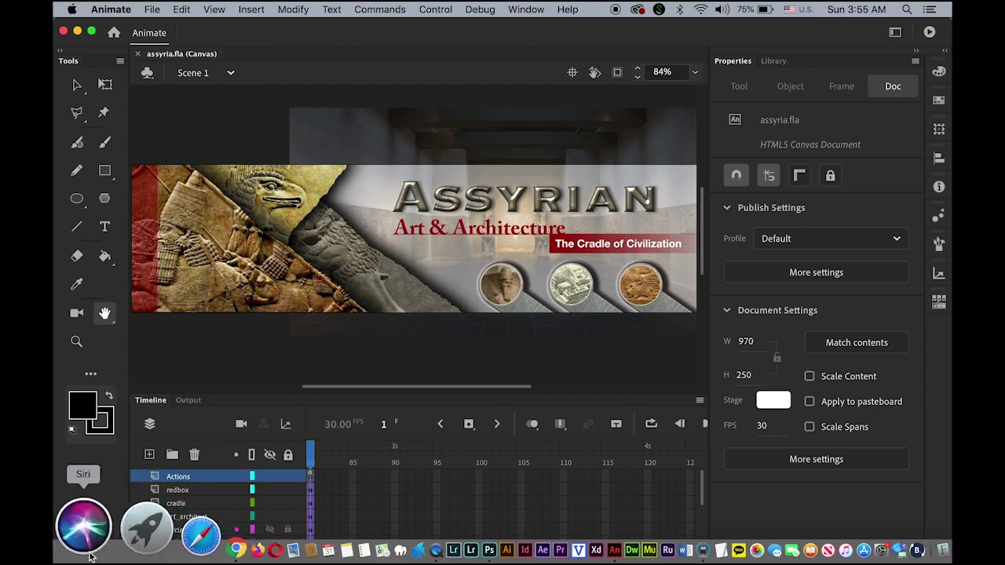
Step: In Finder, browse to Desktop > mp4 and select assyria.mp4 (2.5 MB, 1280×720)
click(81, 542)
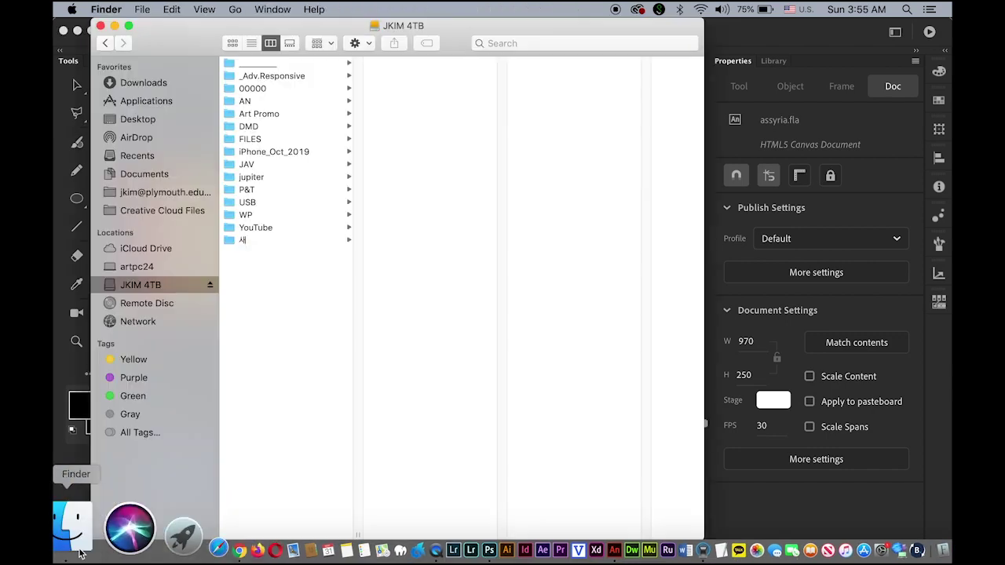
click(144, 120)
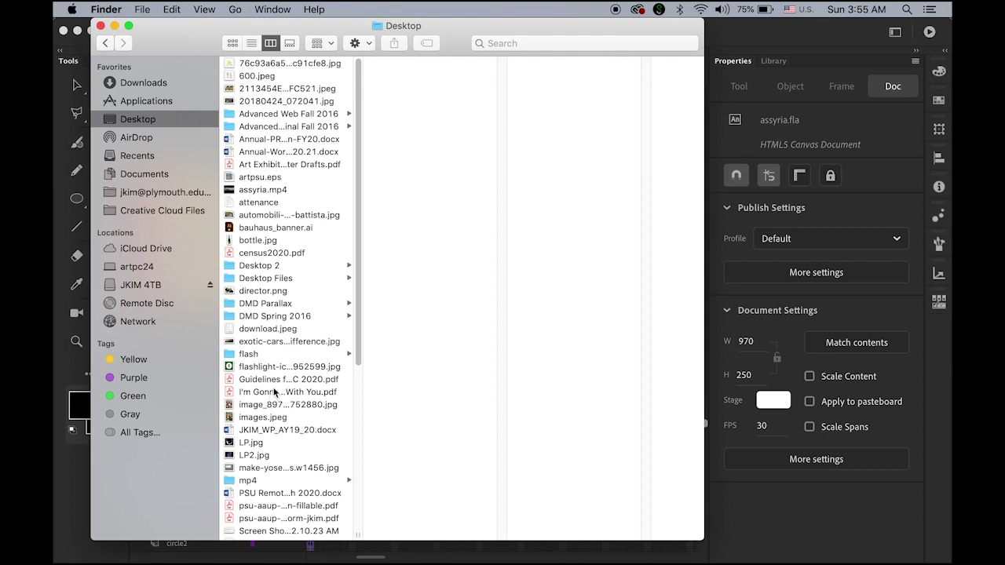
scroll(286, 378, down, 2)
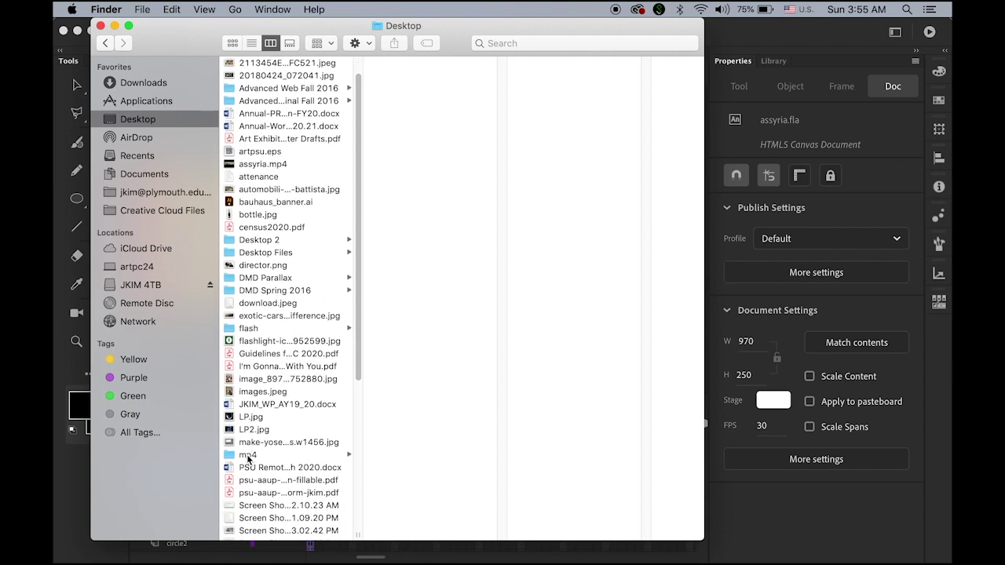
click(249, 457)
click(378, 65)
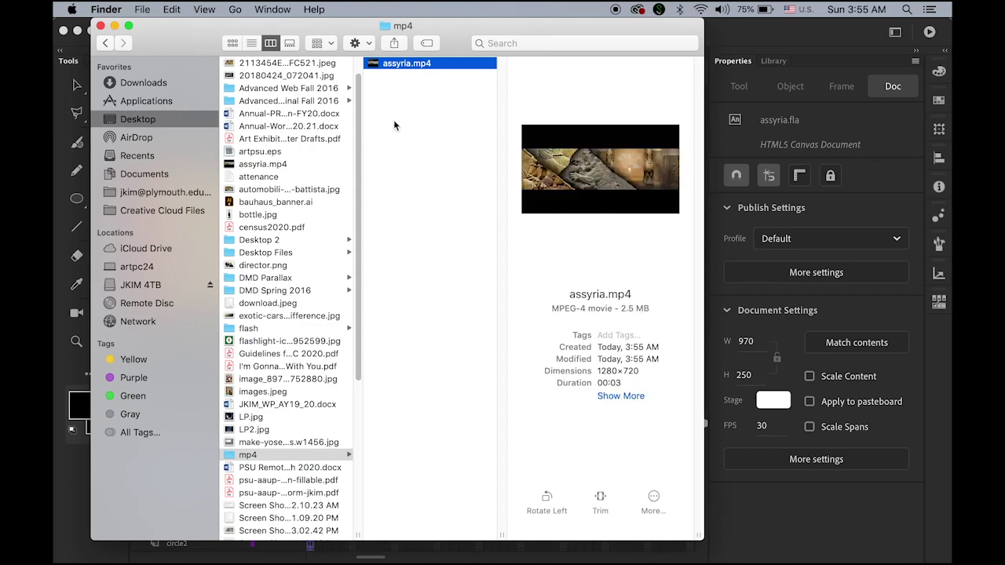
Step: Quick Look the three-second assyria.mp4 banner video with Space
key(space)
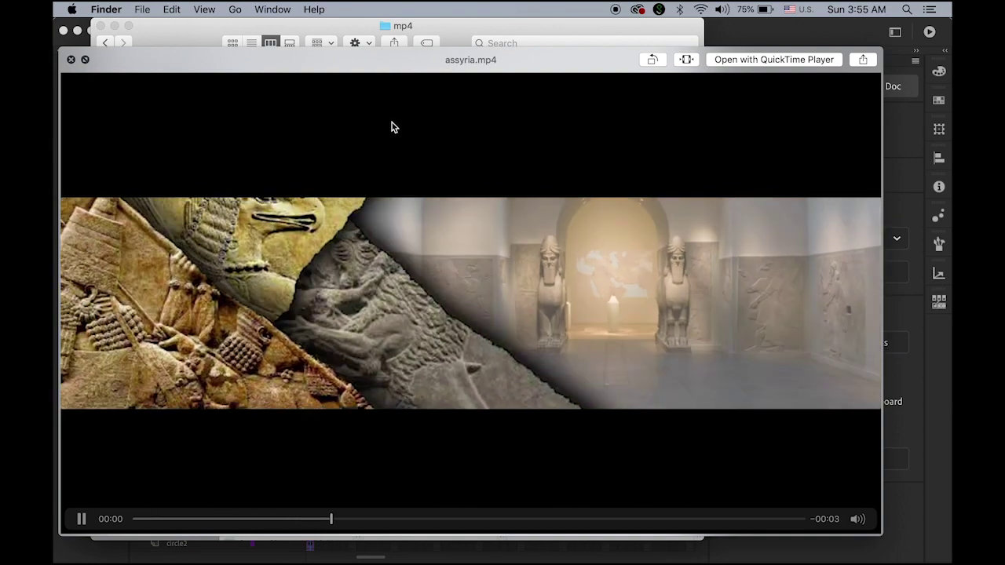